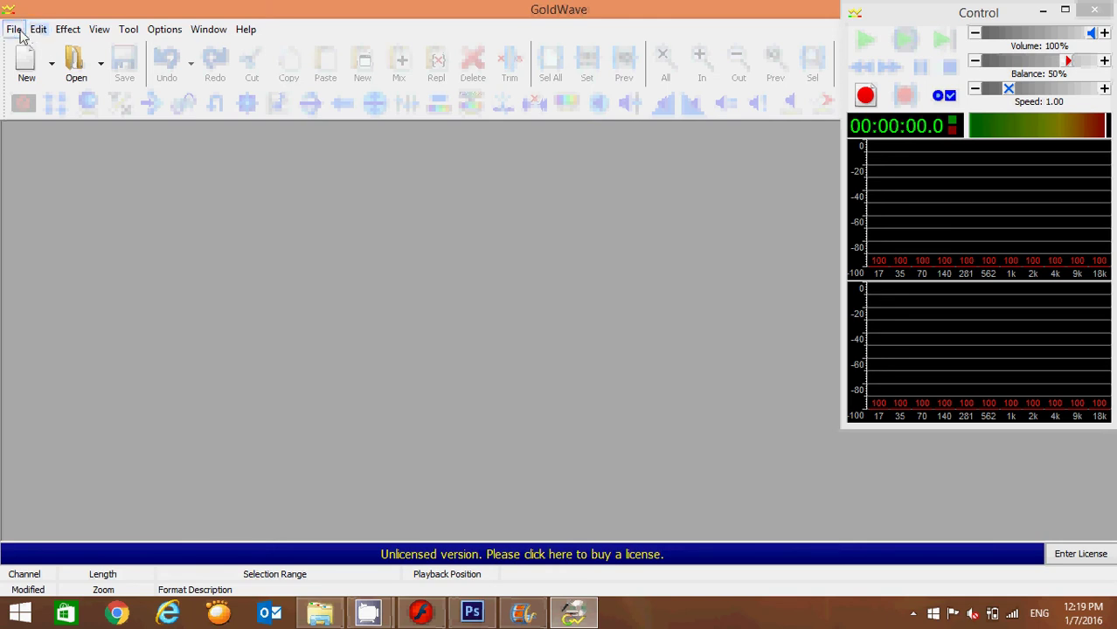
- Open the sound files 03.mp3, 12.mp3 and 14.mp3 together from the Music folder
left_click(76, 63)
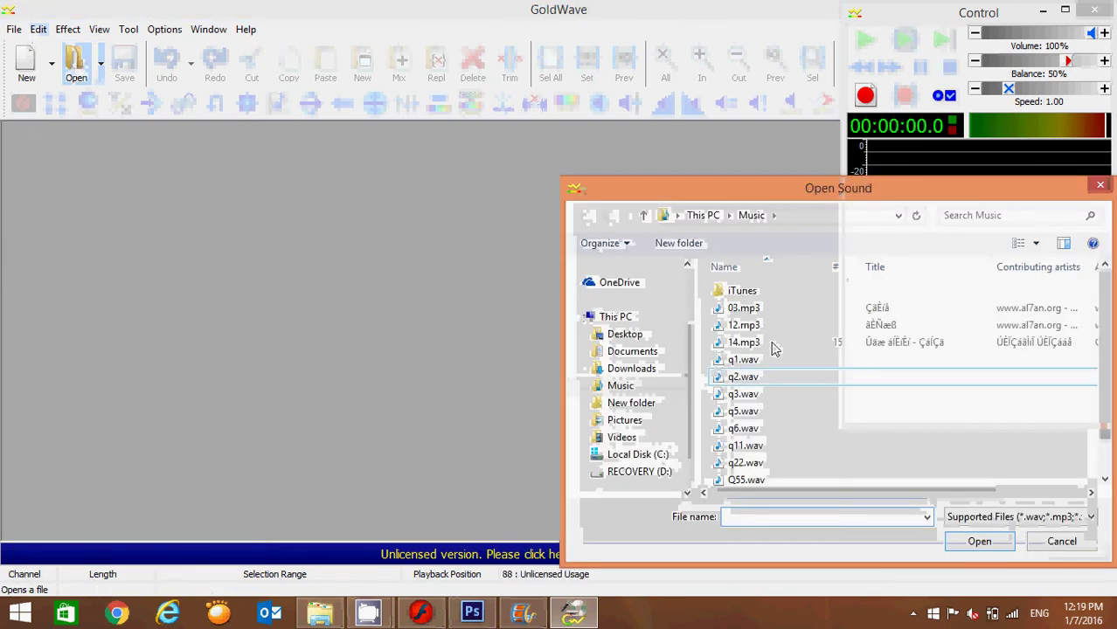
left_click(792, 315)
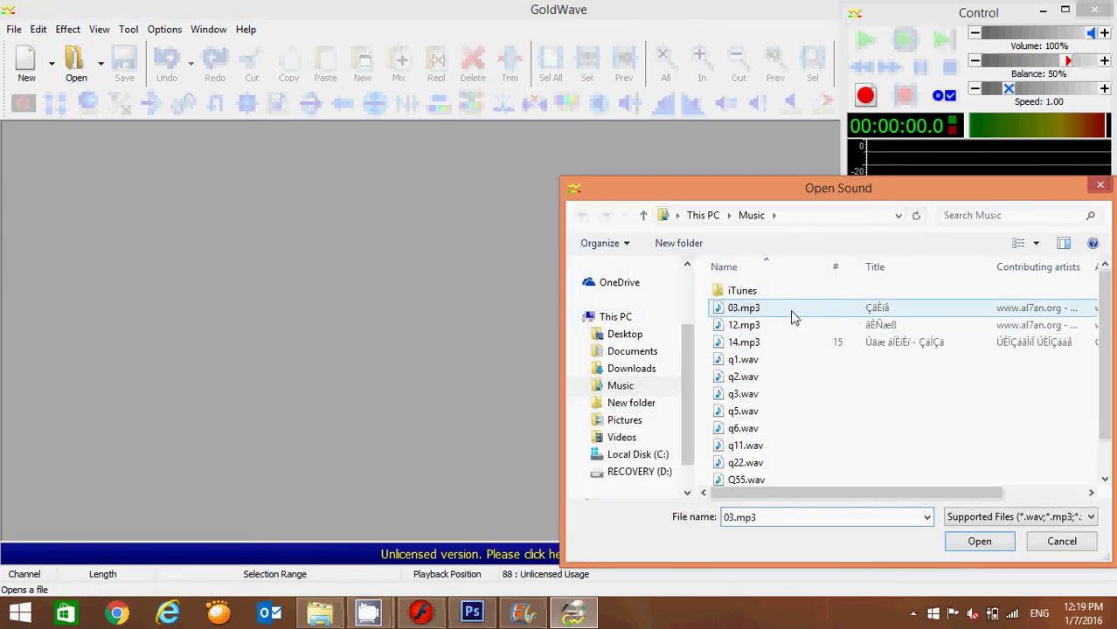
left_click(793, 326, "ctrl")
left_click(795, 345, "ctrl")
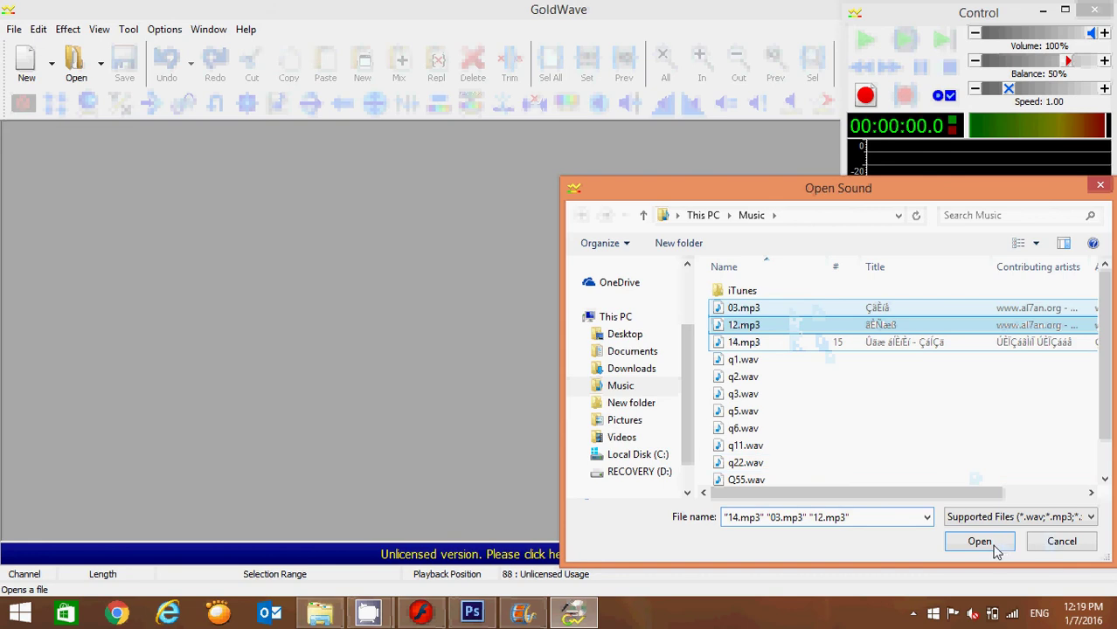
left_click(995, 548)
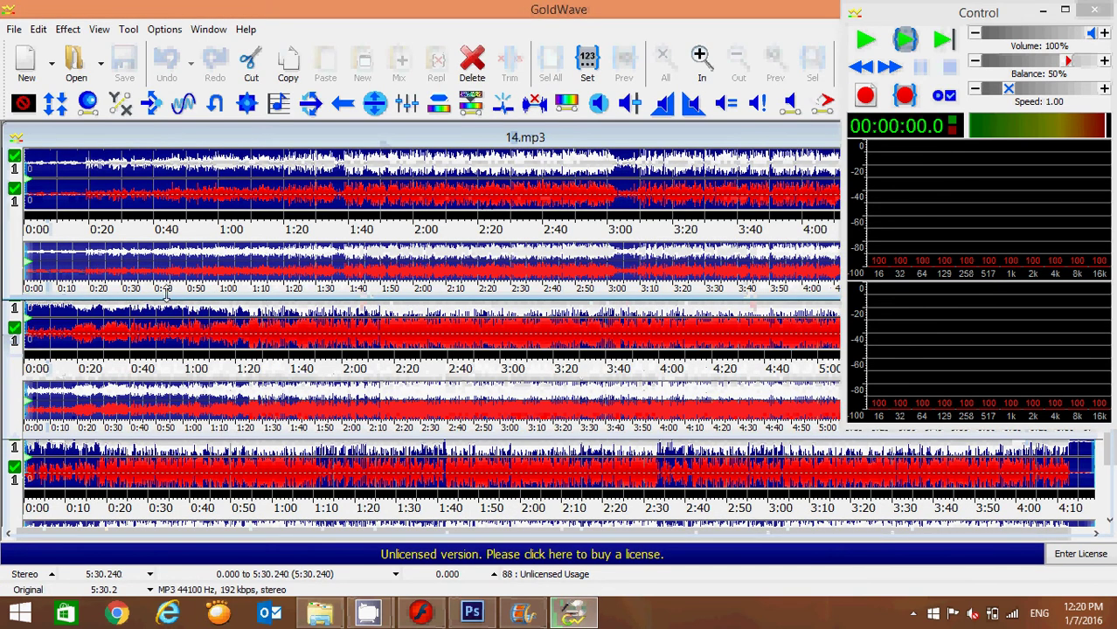
- Cycle through the 12.mp3 and 03.mp3 sound windows and make 14.mp3 the active one
left_click(14, 373)
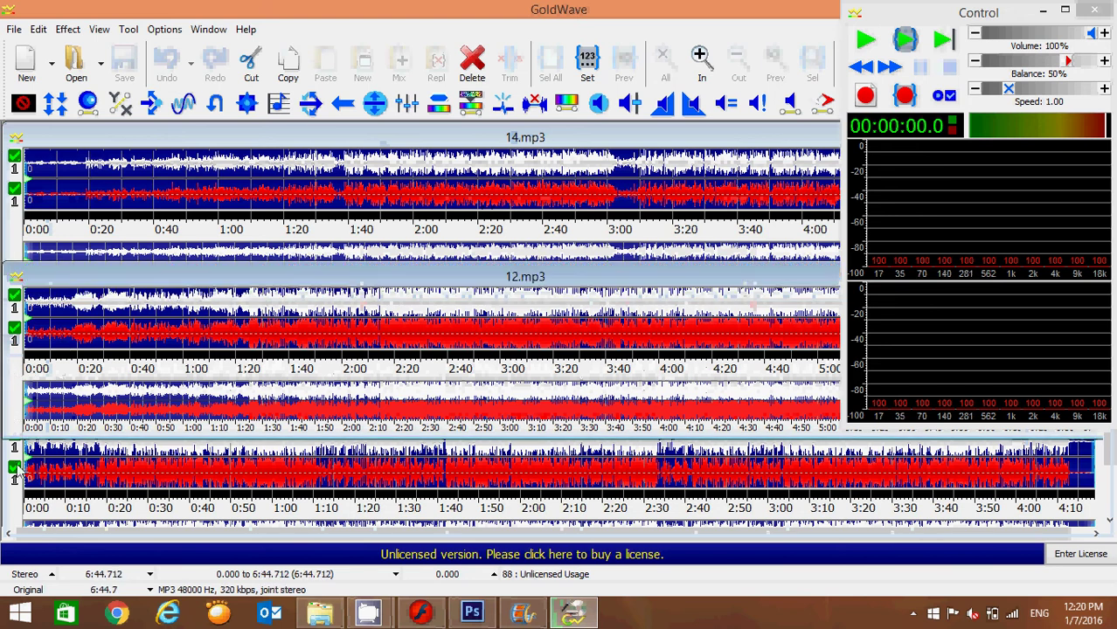
left_click(15, 493)
left_click(184, 131)
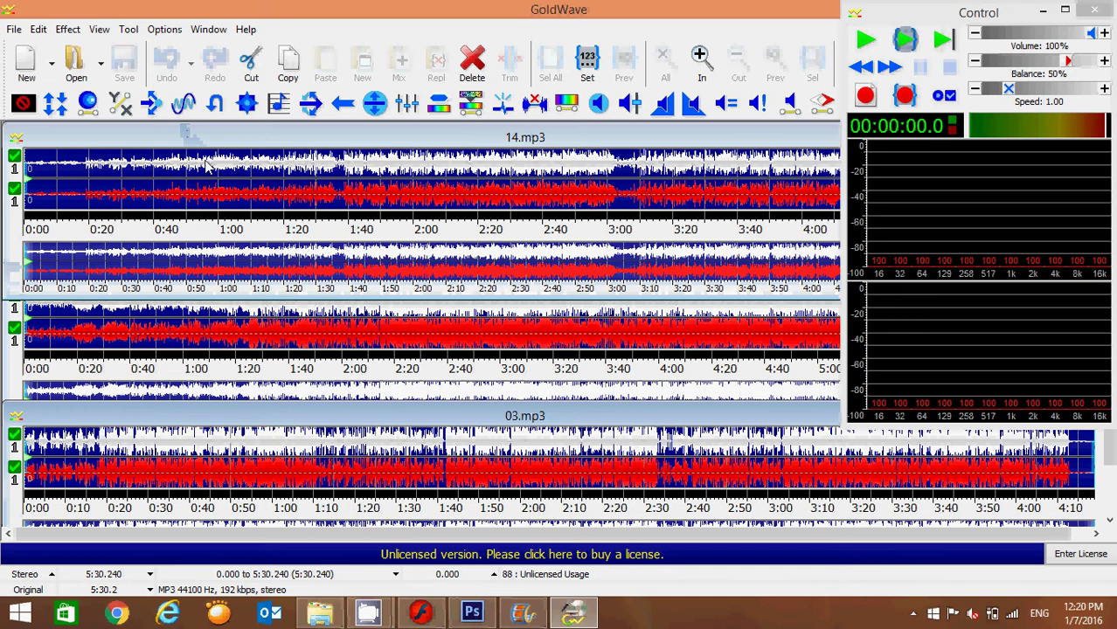
left_click(39, 29)
mouse_move(102, 157)
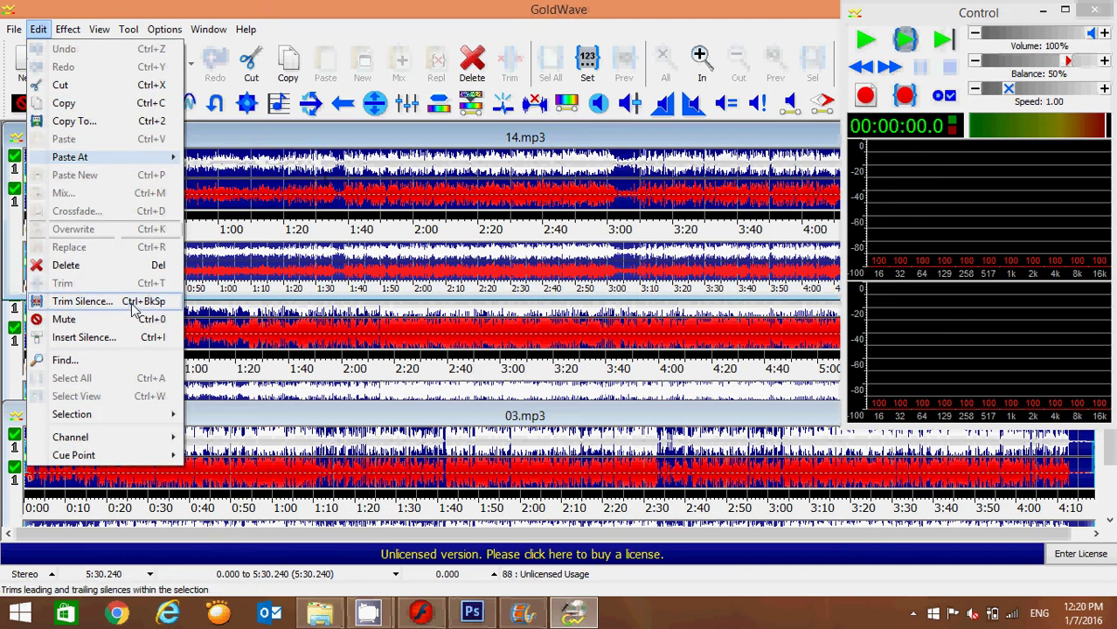
left_click(297, 166)
left_click(299, 166)
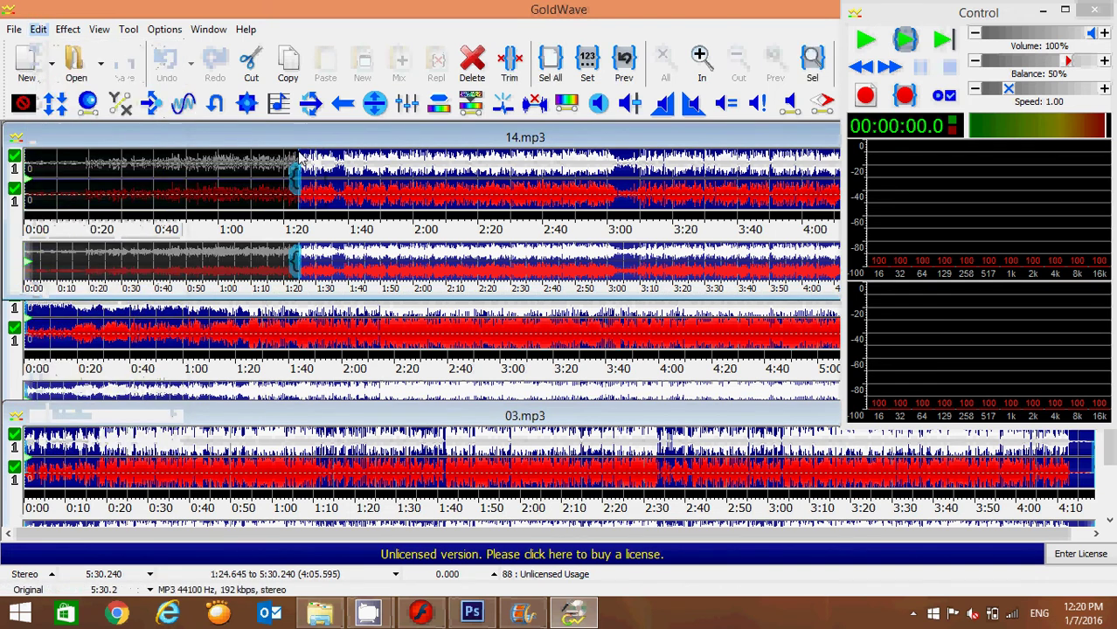
left_click(66, 169)
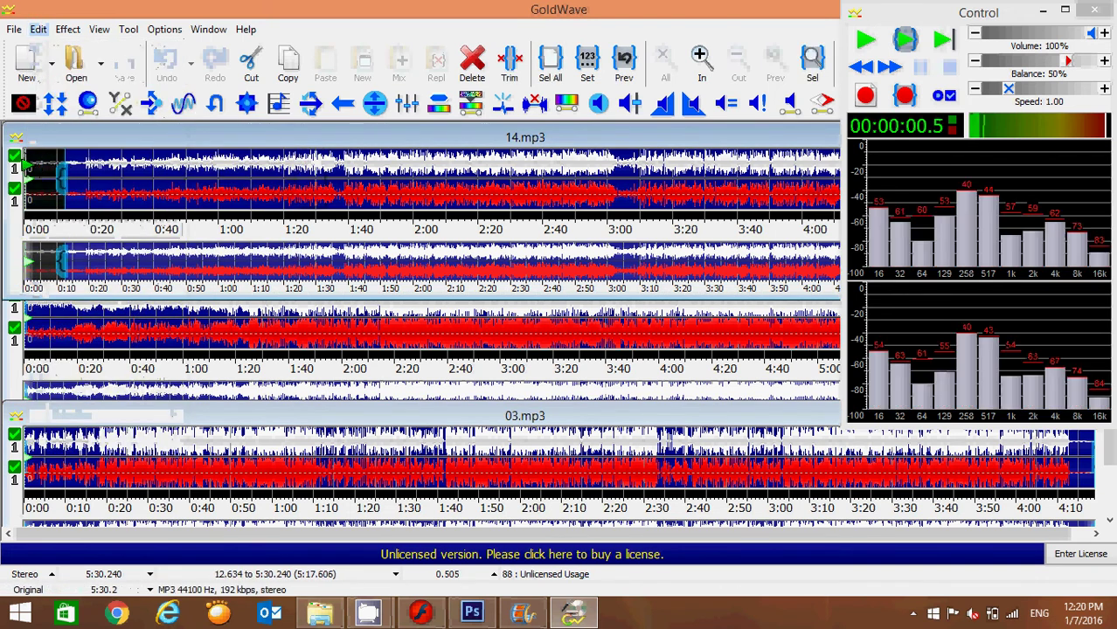
- Select the entire 14.mp3 waveform
left_click(39, 29)
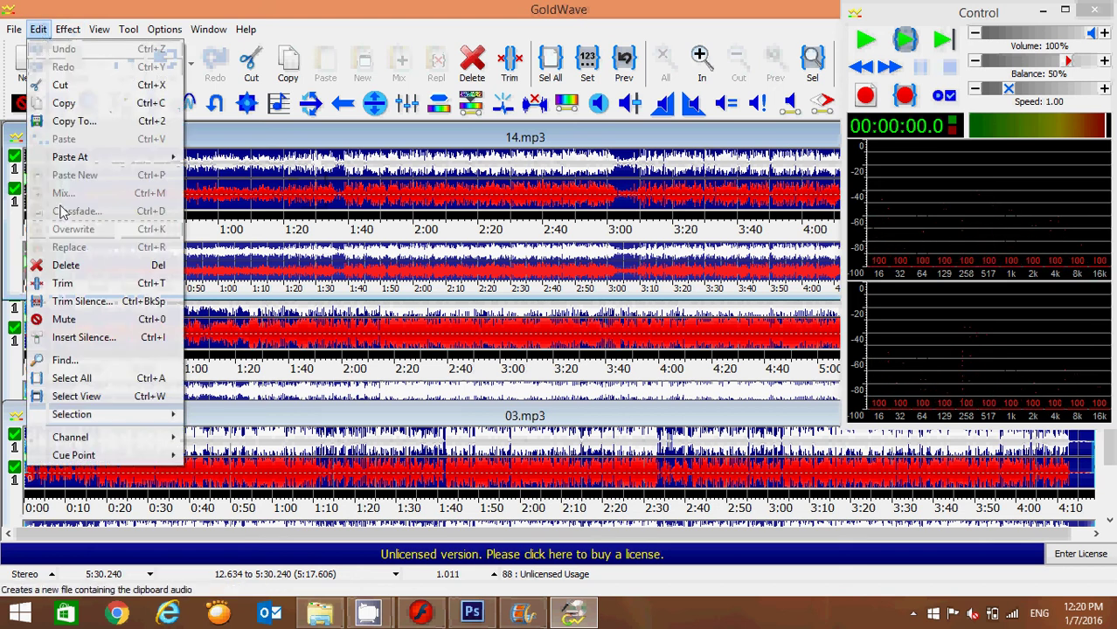
left_click(84, 385)
left_click(39, 32)
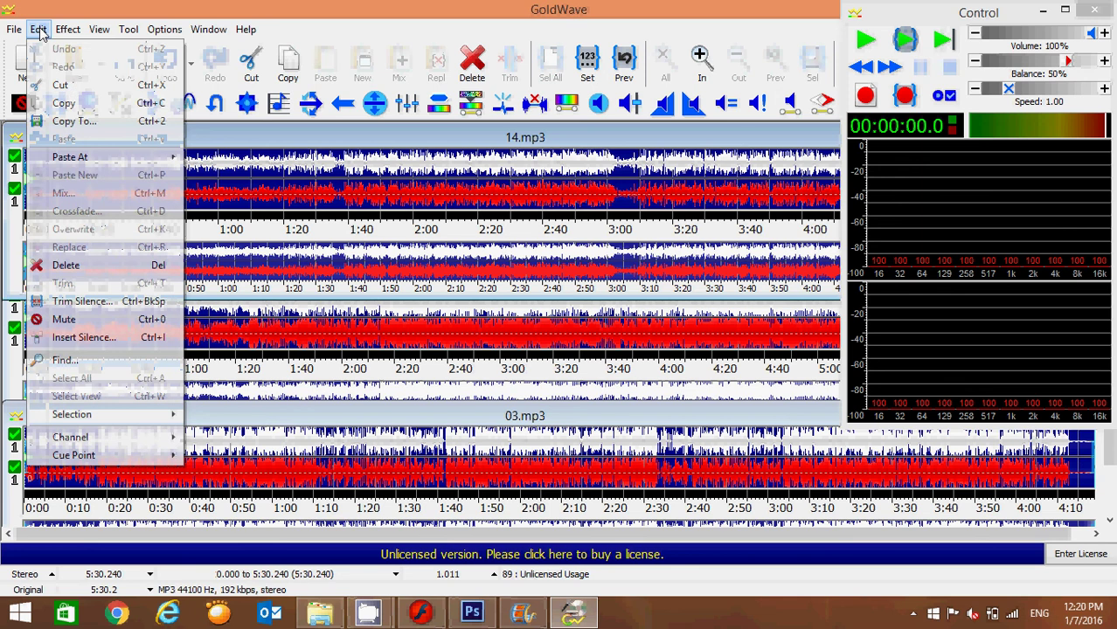
left_click(77, 120)
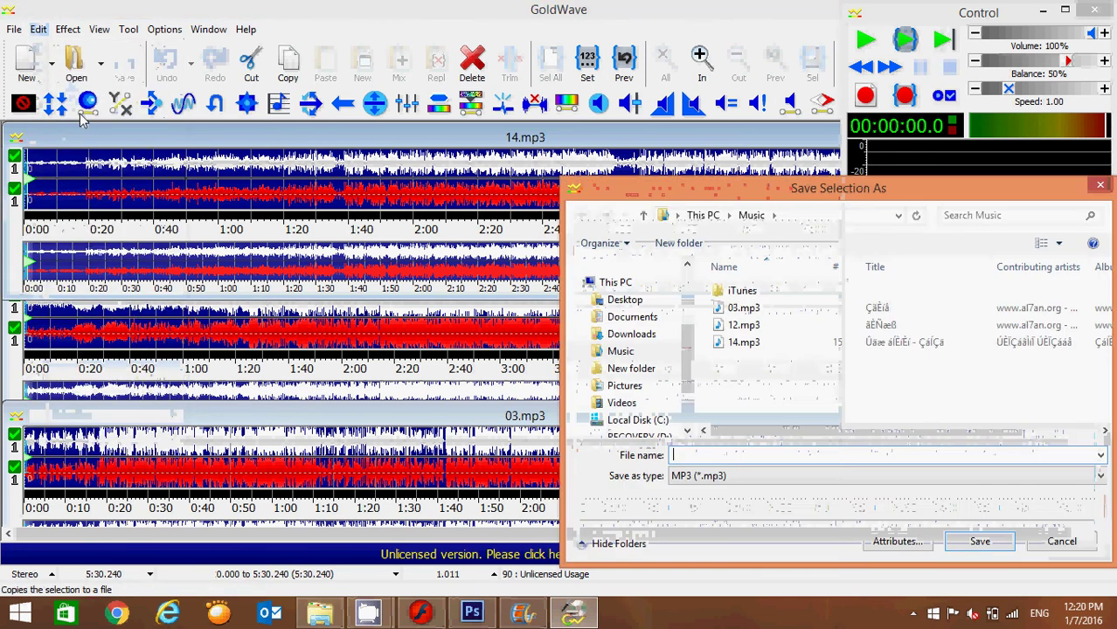
left_click(1061, 541)
- Copy the selected 14.mp3 audio to the clipboard
left_click(38, 29)
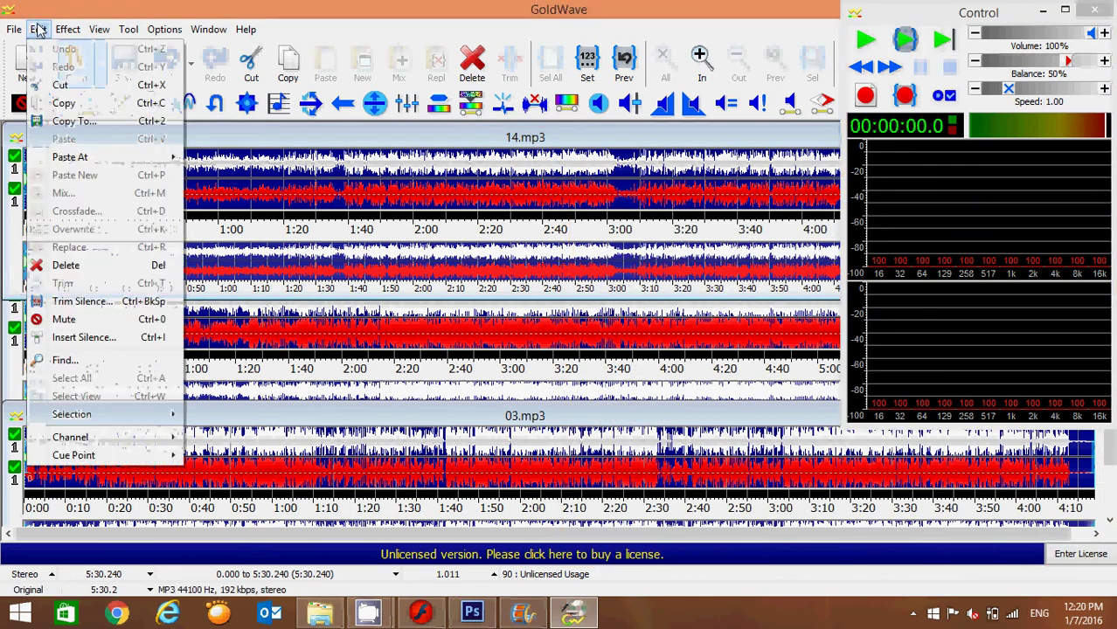
left_click(86, 105)
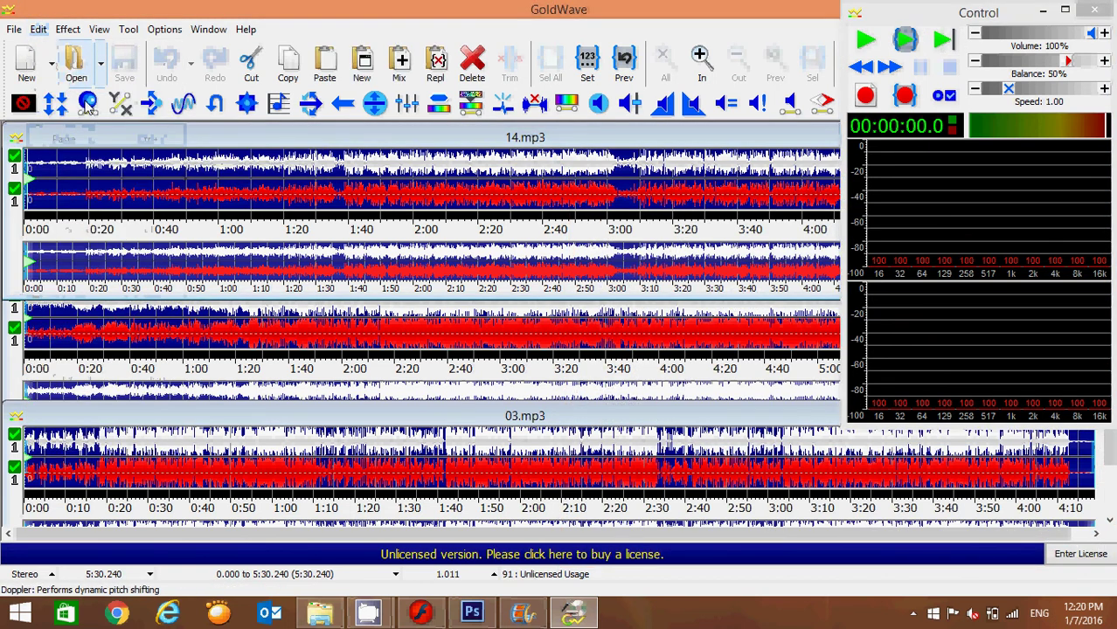
- Activate the 12.mp3 sound, place its start marker at about 2:49 and shift its window to expose the end of the track
left_click(19, 377)
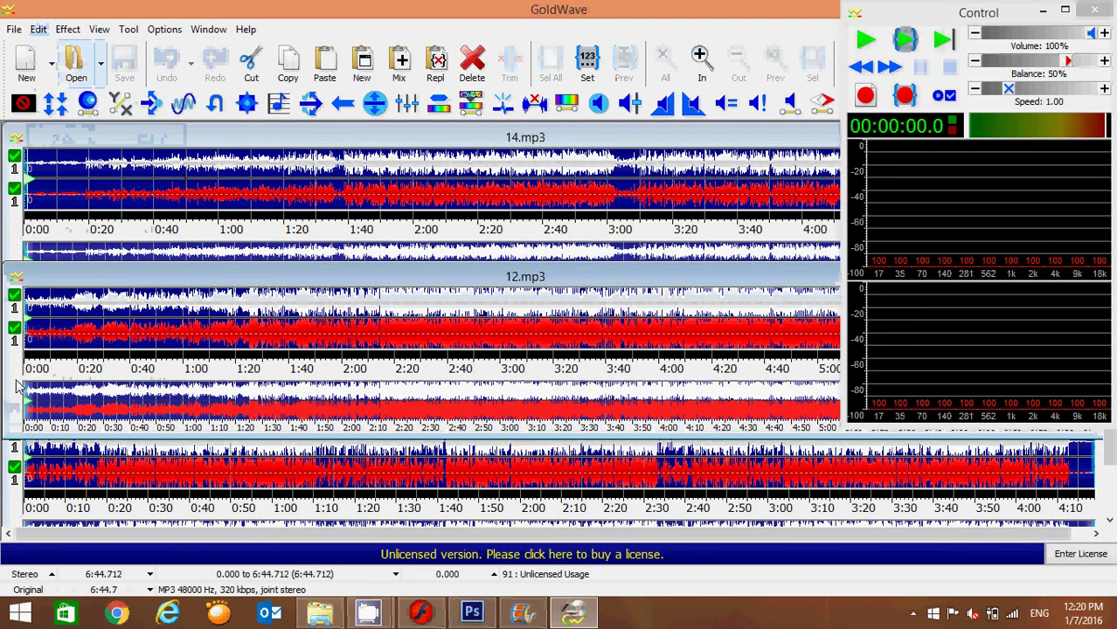
left_click(700, 315)
left_click(791, 337)
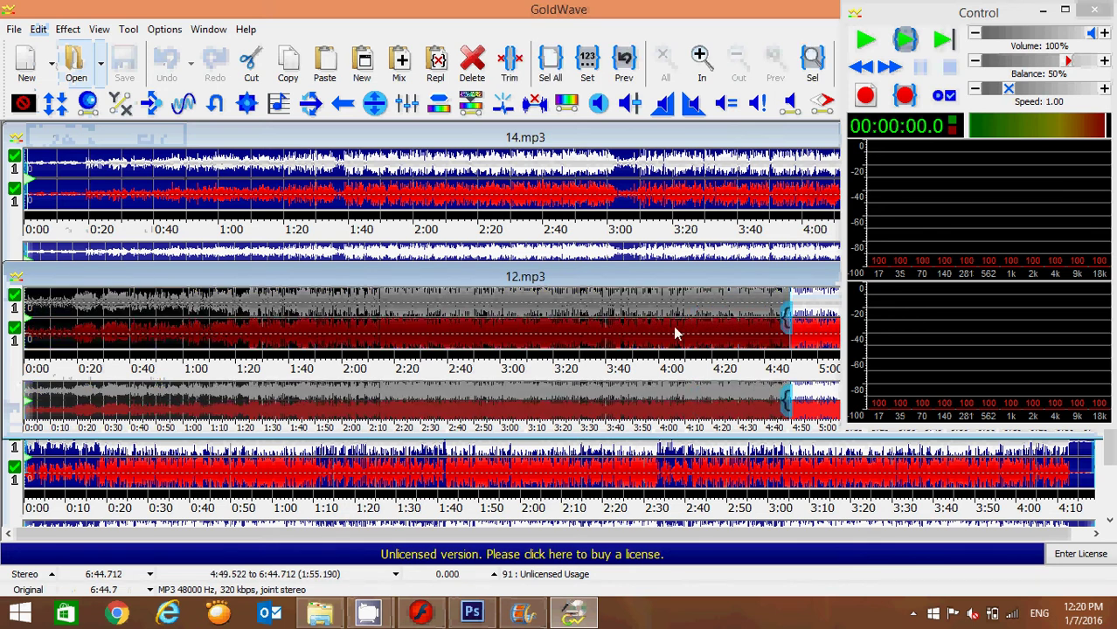
left_click(472, 346)
left_click_drag(639, 271, 272, 263)
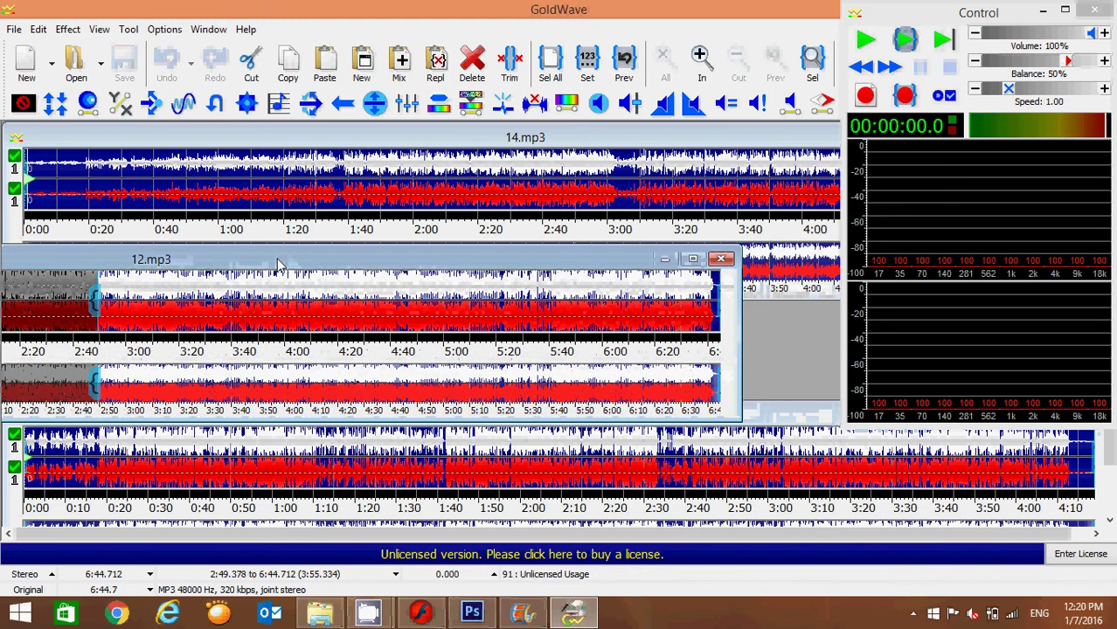
- Set the 12.mp3 start marker at about 6:43 and paste the copied 14.mp3 audio at the end of 12.mp3
left_click(709, 326)
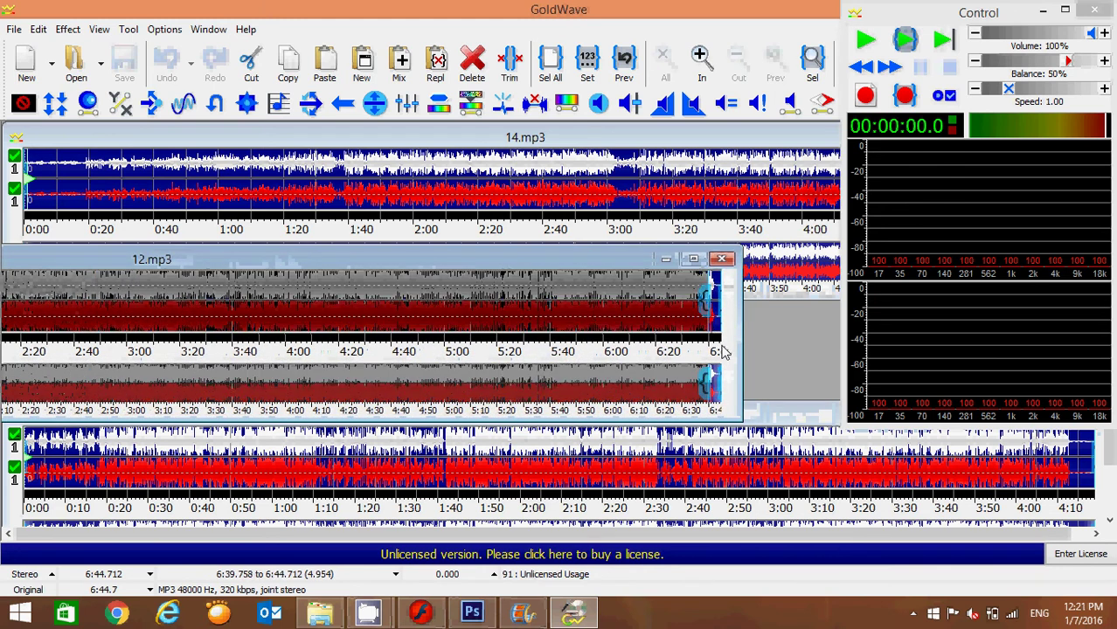
left_click(712, 325)
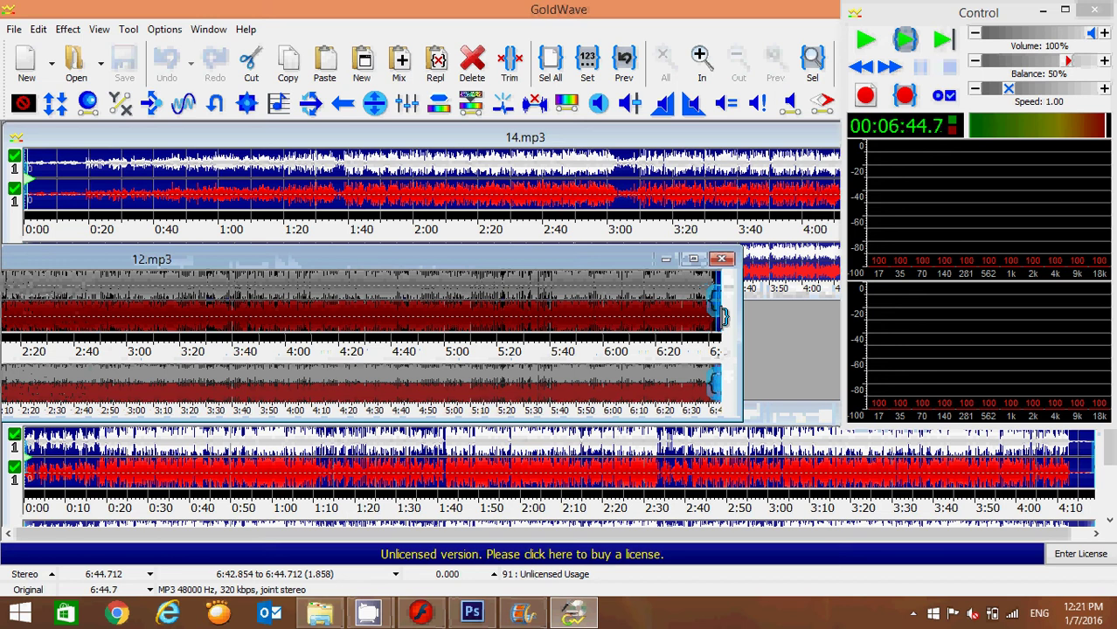
left_click(716, 317)
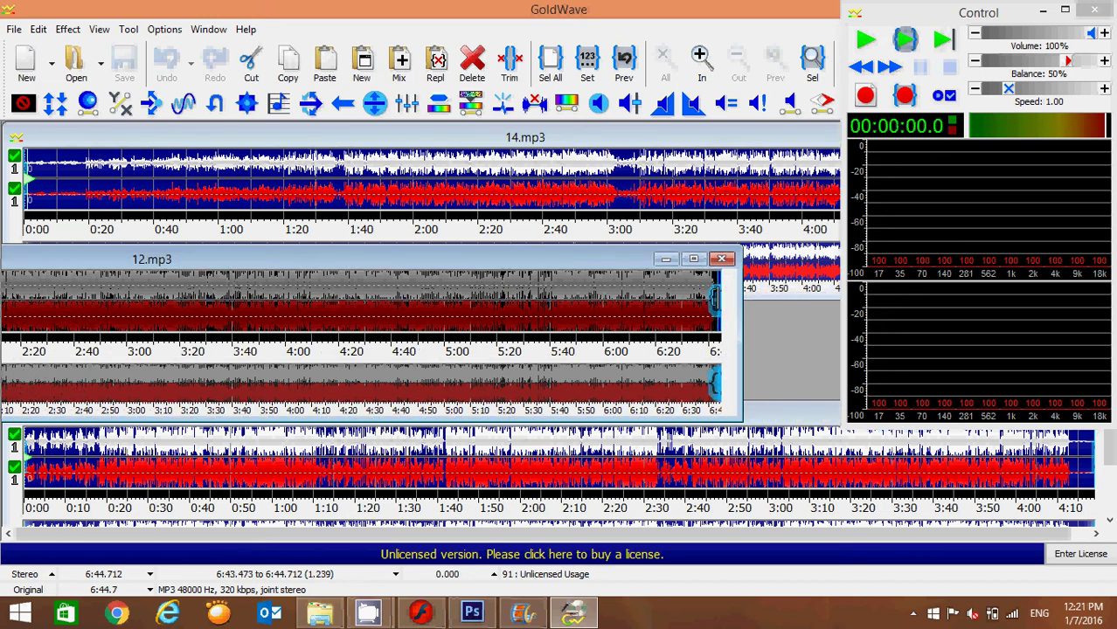
left_click(43, 29)
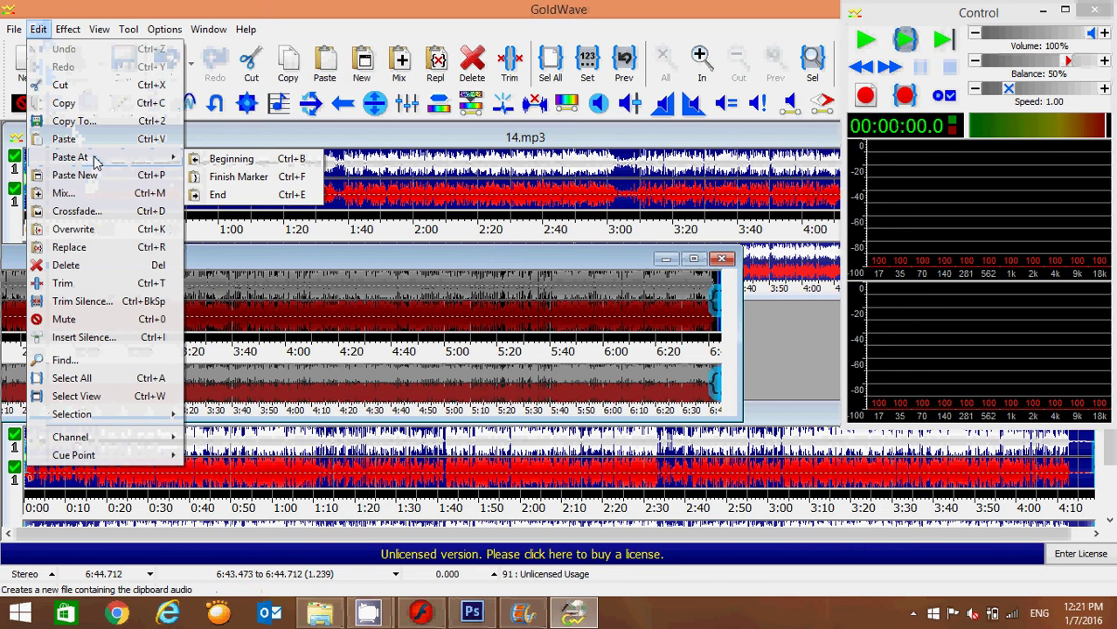
left_click(218, 195)
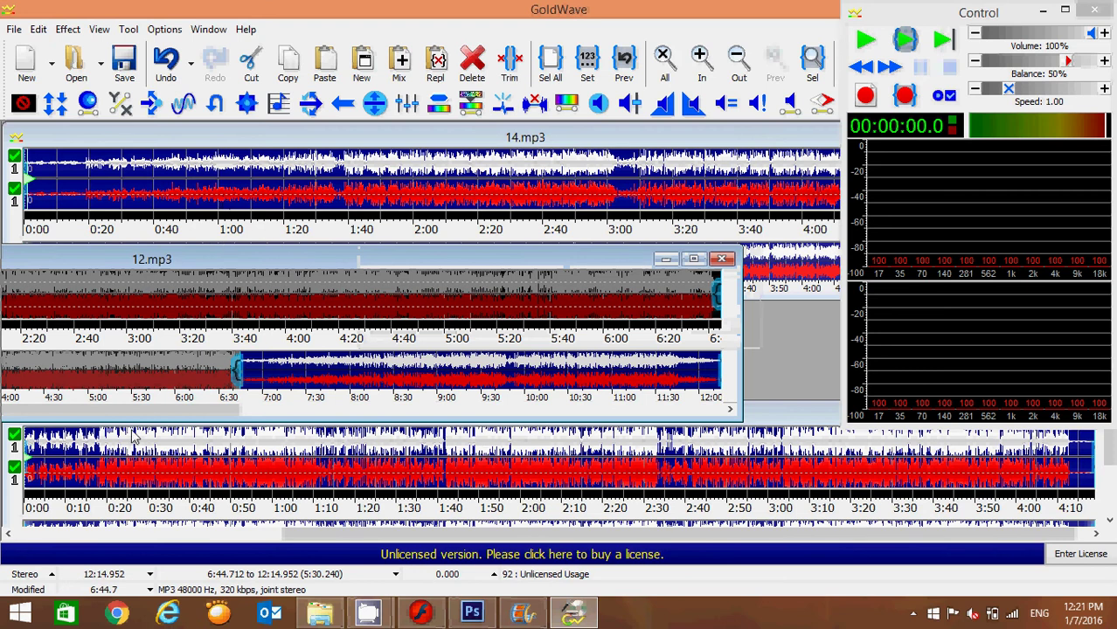
- Activate the 03.mp3 sound, select its entire waveform and copy it to the clipboard
left_click(19, 517)
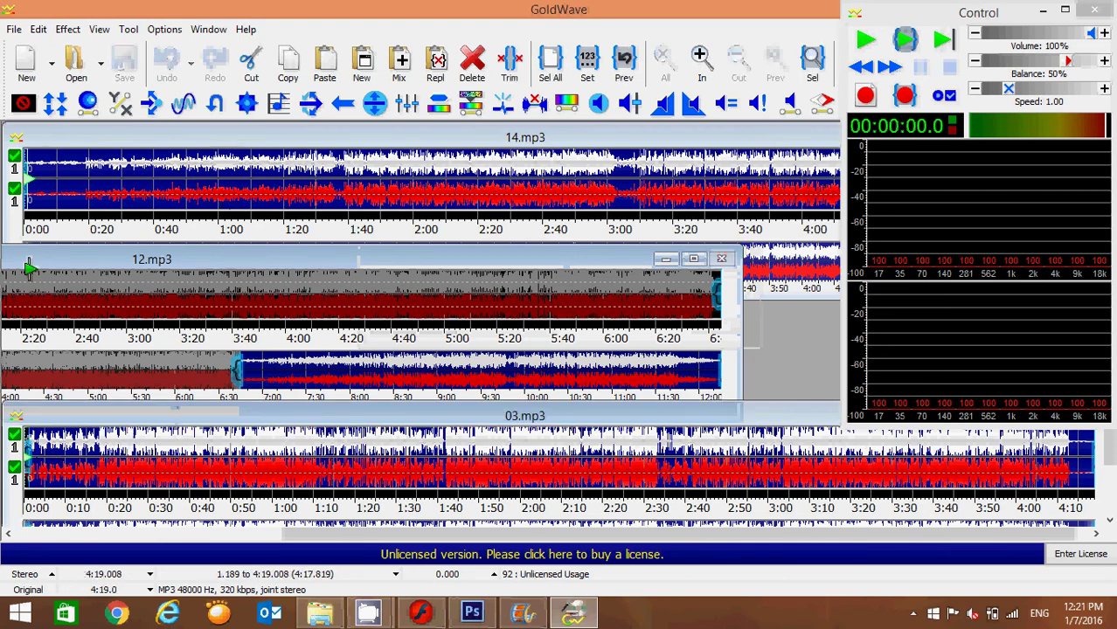
left_click(32, 447)
left_click(38, 30)
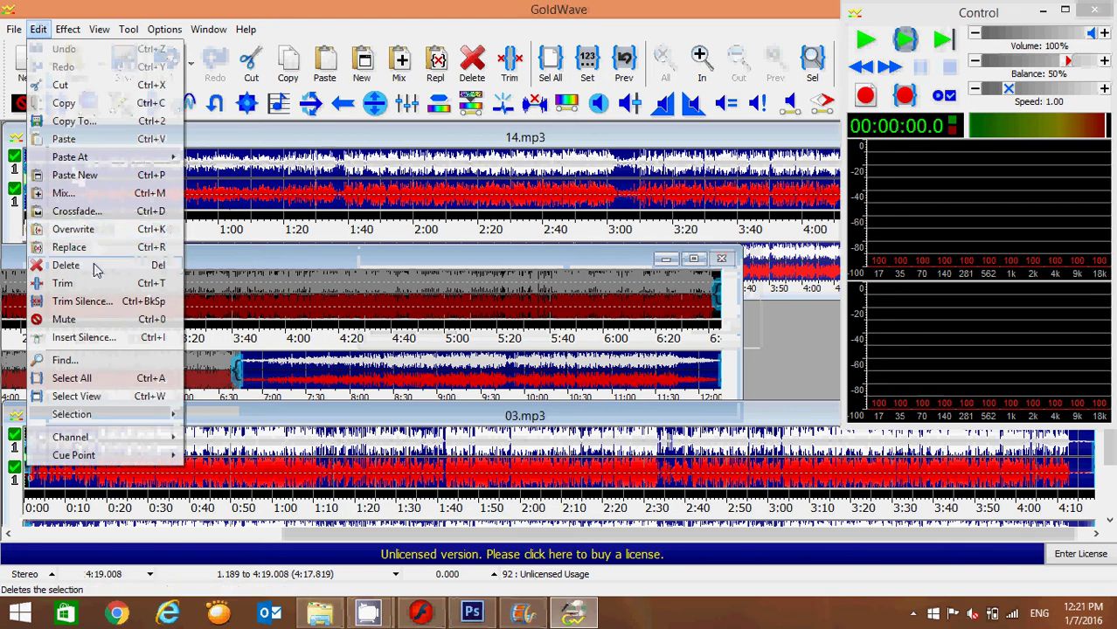
left_click(70, 378)
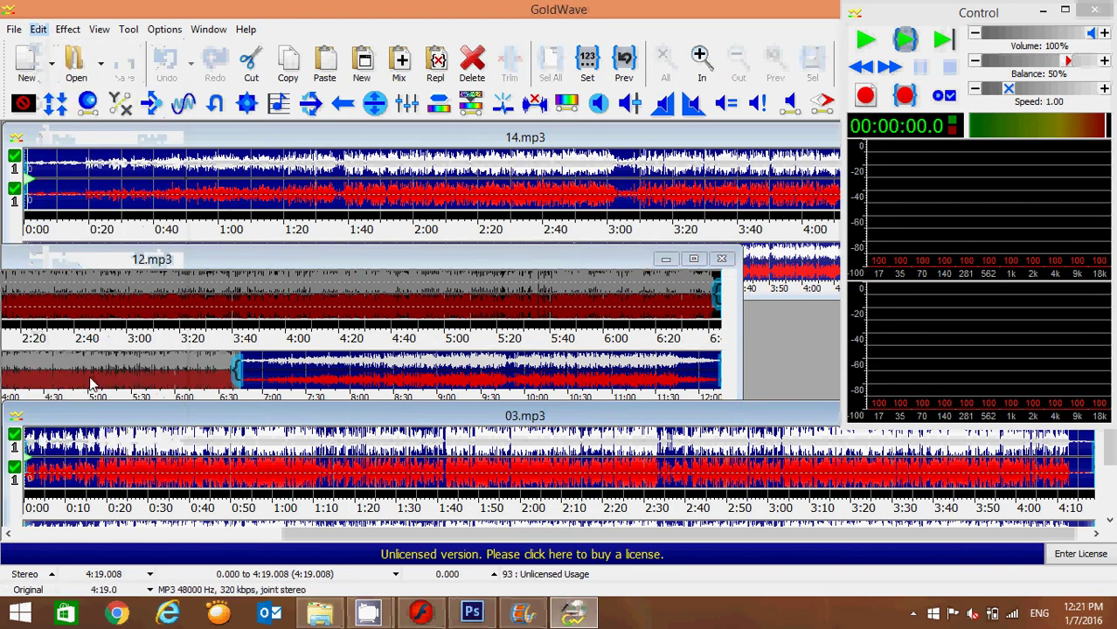
left_click(39, 30)
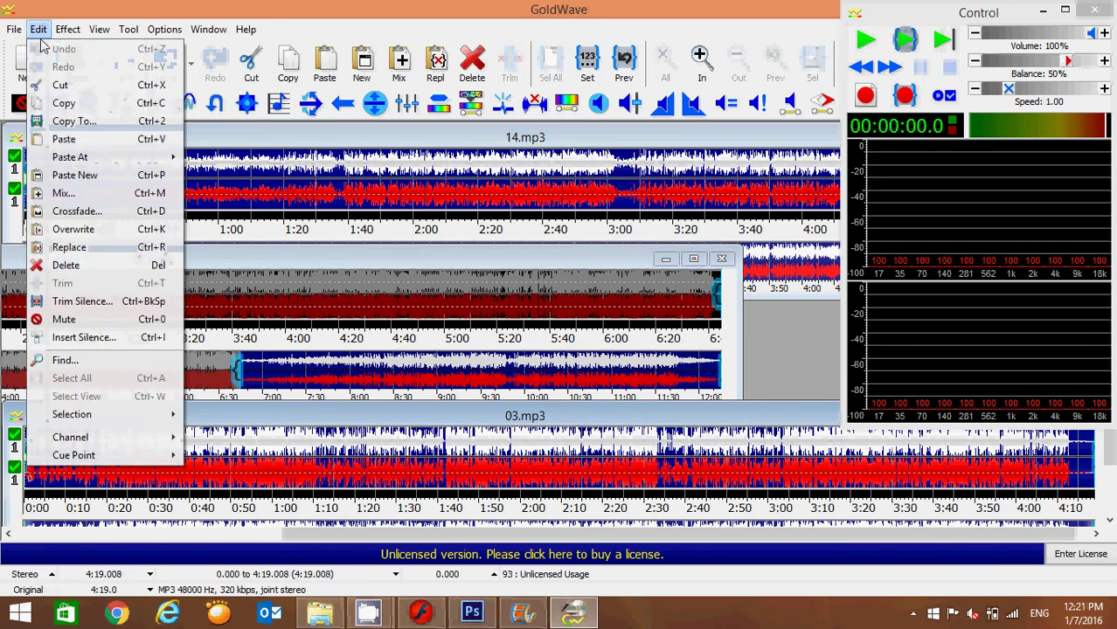
left_click(81, 104)
- Return to the 12.mp3 sound and paste the copied 03.mp3 audio at its end
left_click(128, 270)
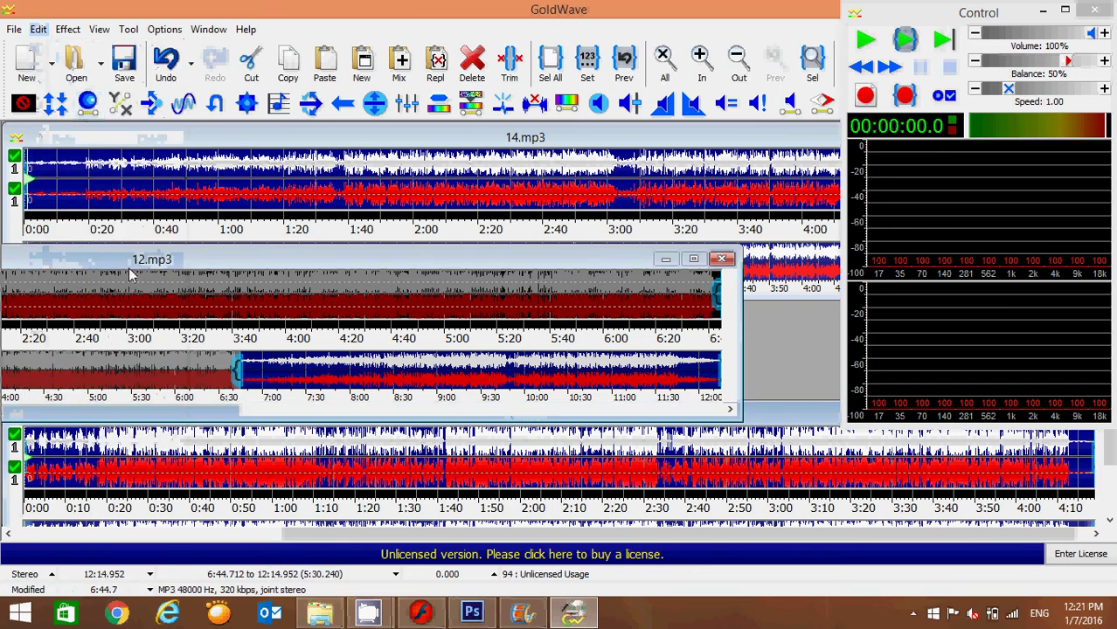
left_click(38, 30)
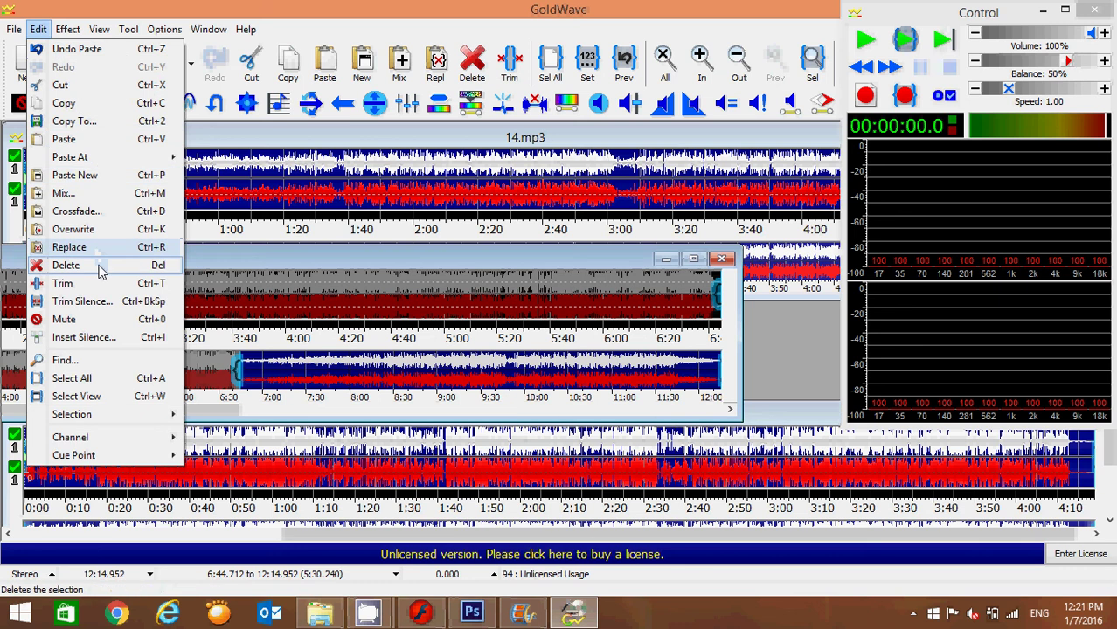
mouse_move(85, 161)
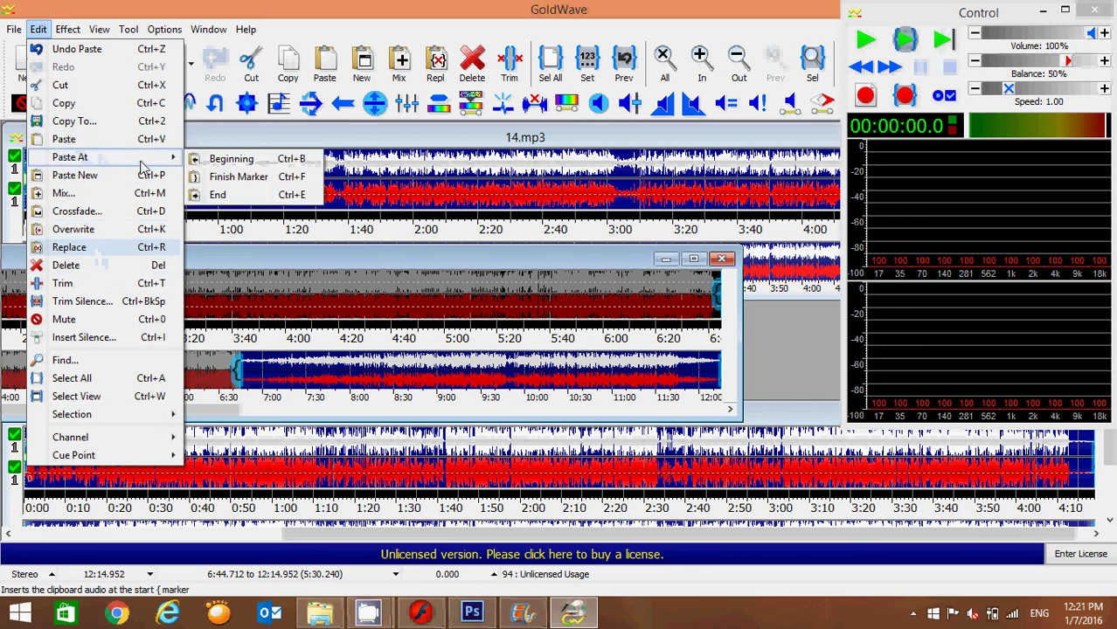
left_click(217, 194)
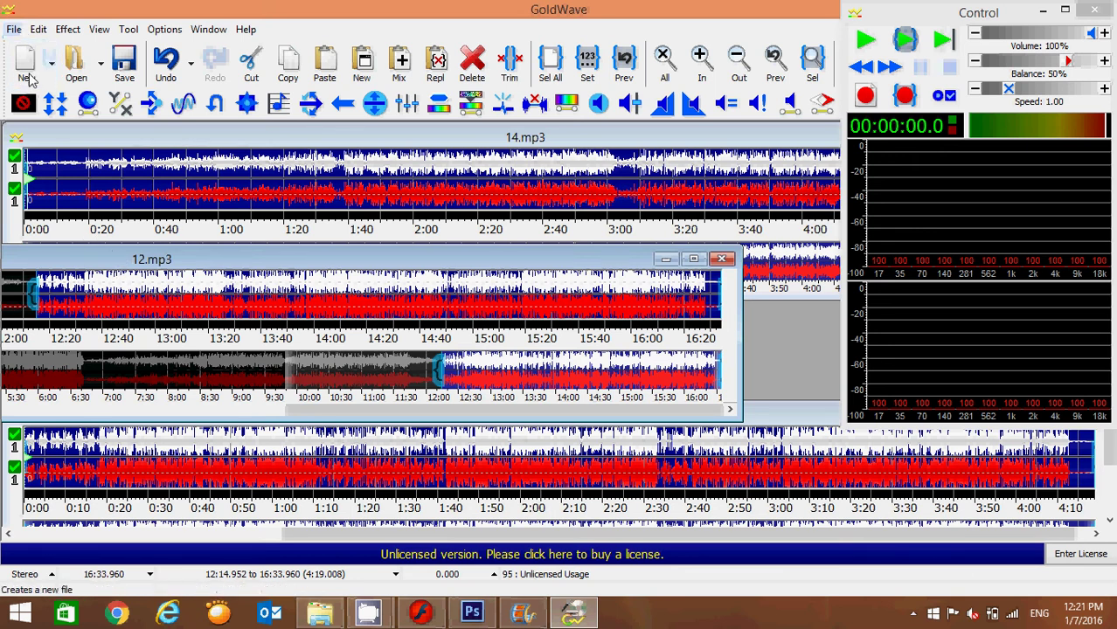
- Save the merged 12.mp3 sound as a new MP3 file named q22 in the Music folder
left_click(14, 29)
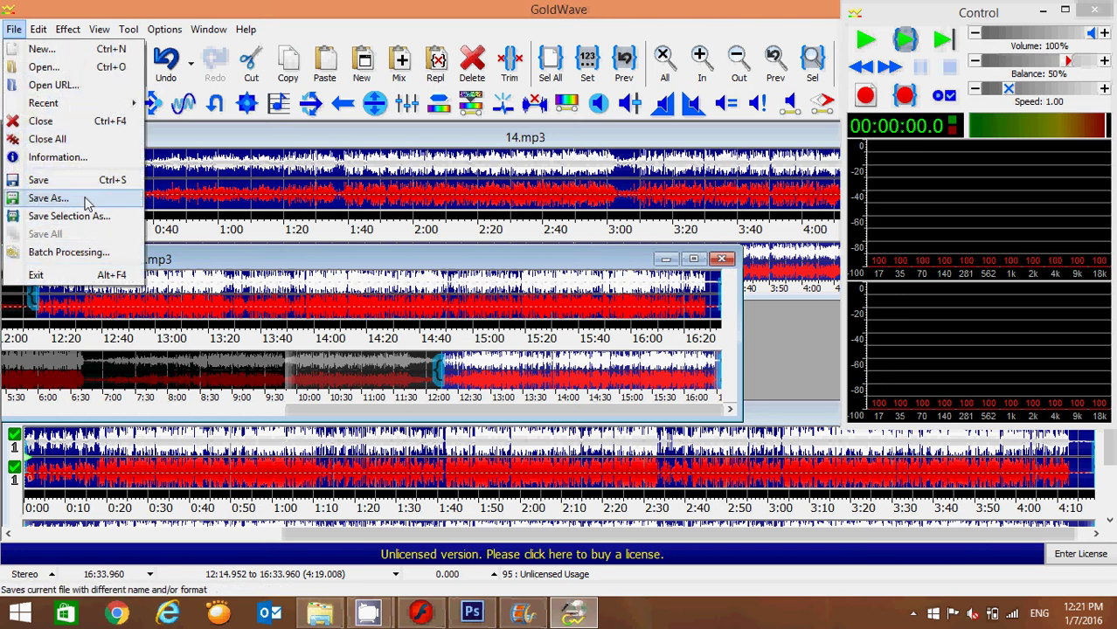
left_click(48, 198)
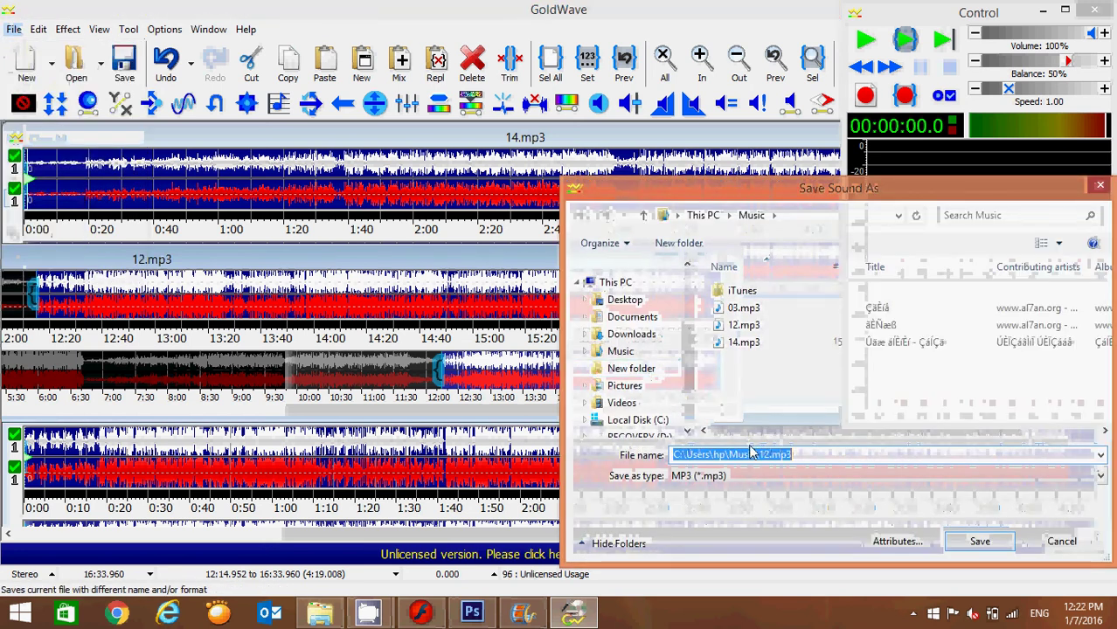
type("q2")
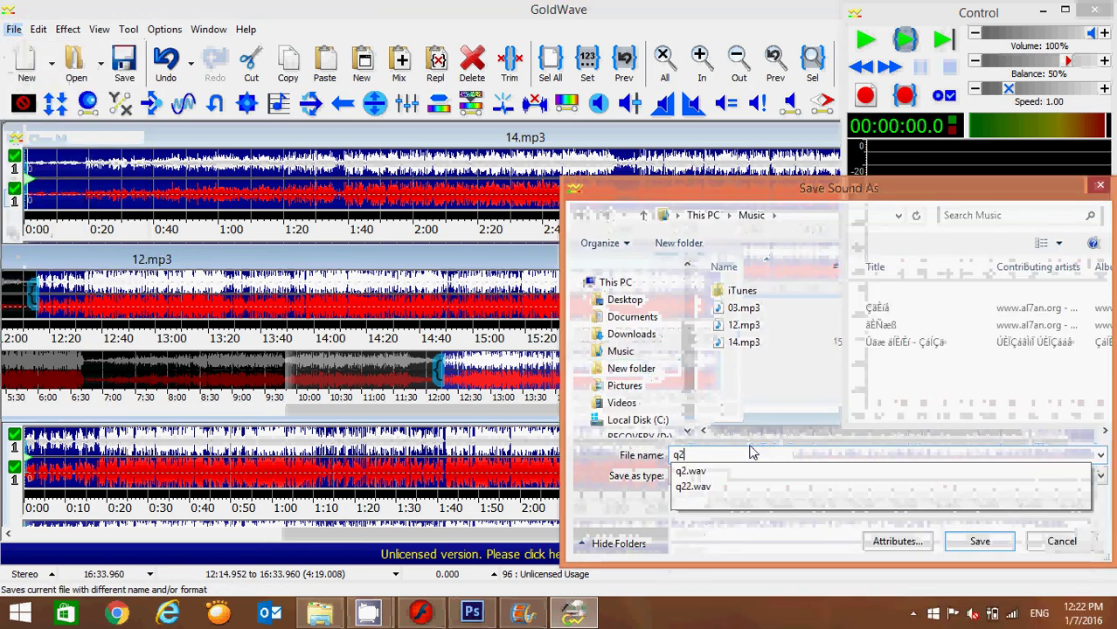
type("2")
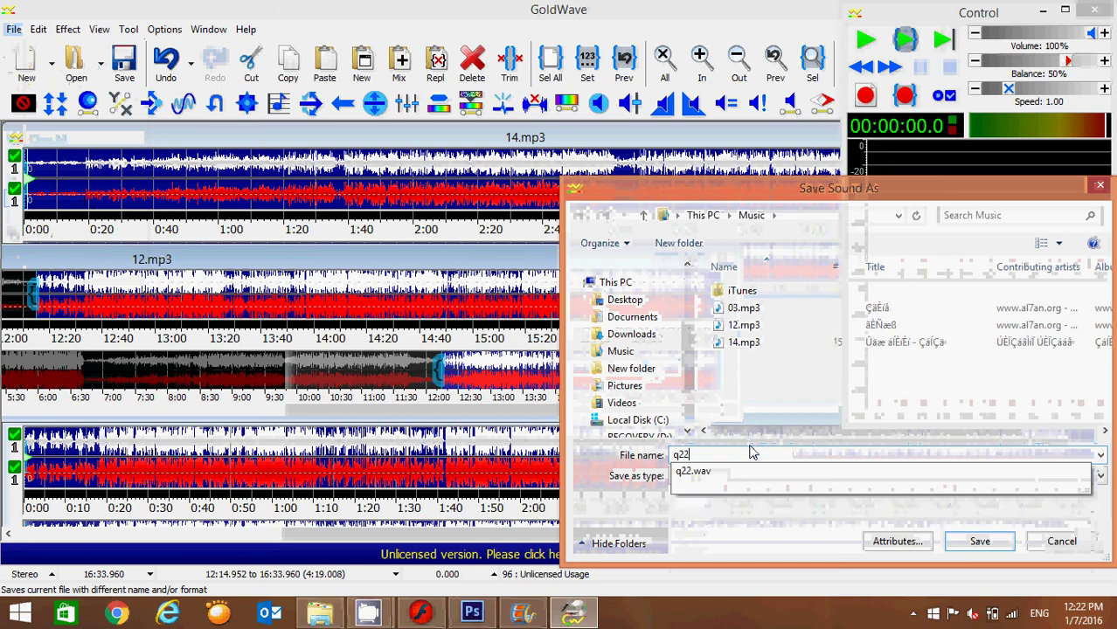
left_click(985, 545)
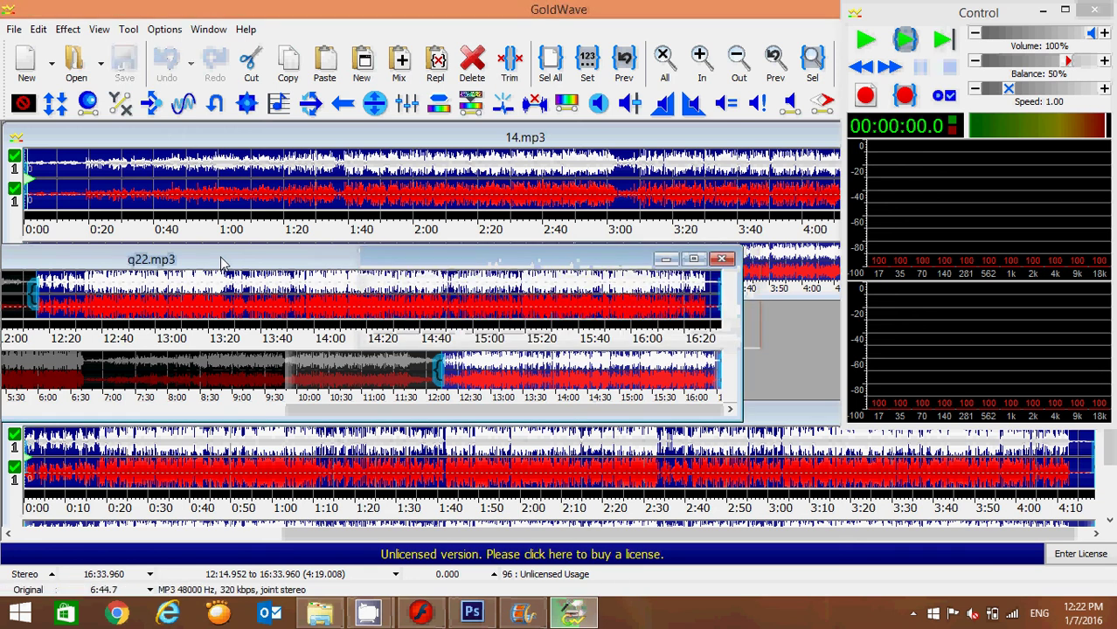
- Maximize the q22.mp3 sound window and set its start marker at about 10:51
left_click_drag(222, 263, 451, 280)
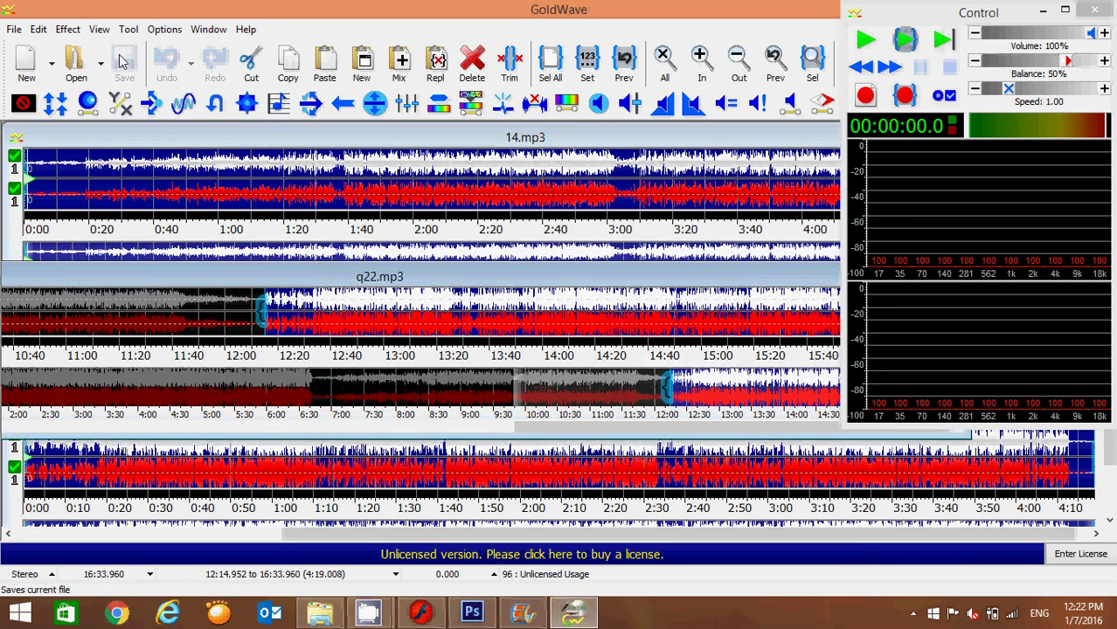
double_click(186, 279)
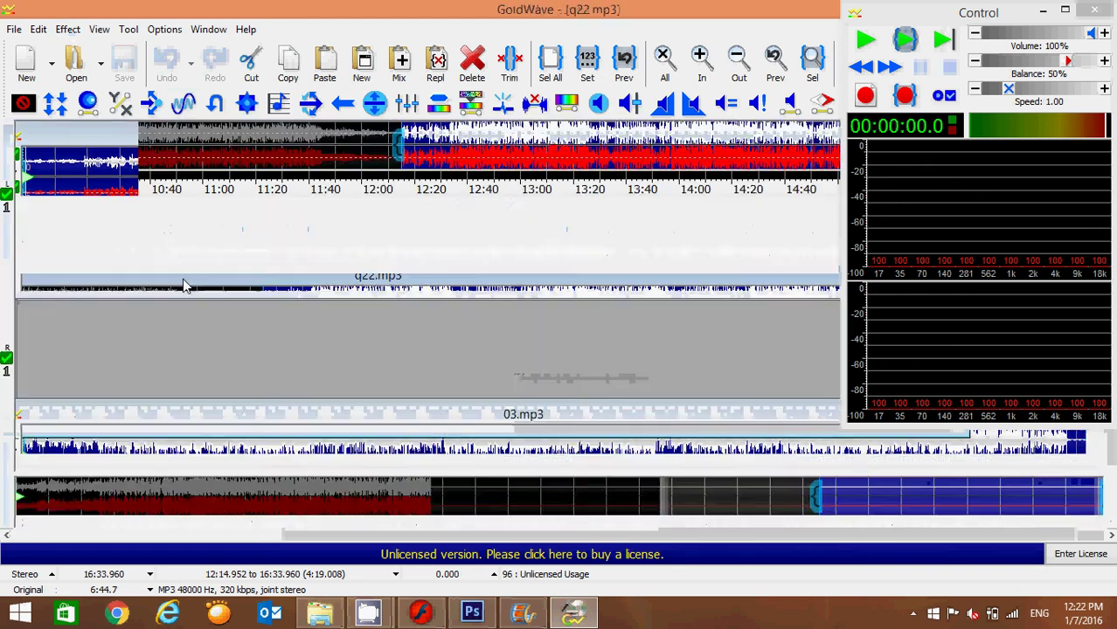
left_click(187, 280)
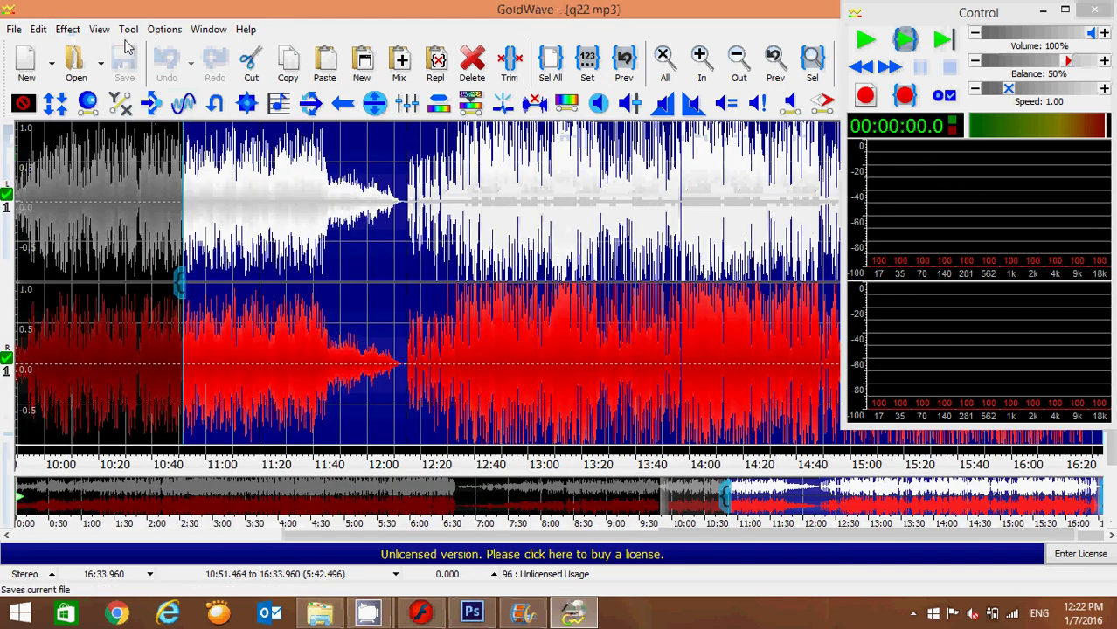
- Apply the Echo effect to the selected part of q22.mp3 with 1 echo, a 0.5 s delay and -6 dB volume
left_click(87, 29)
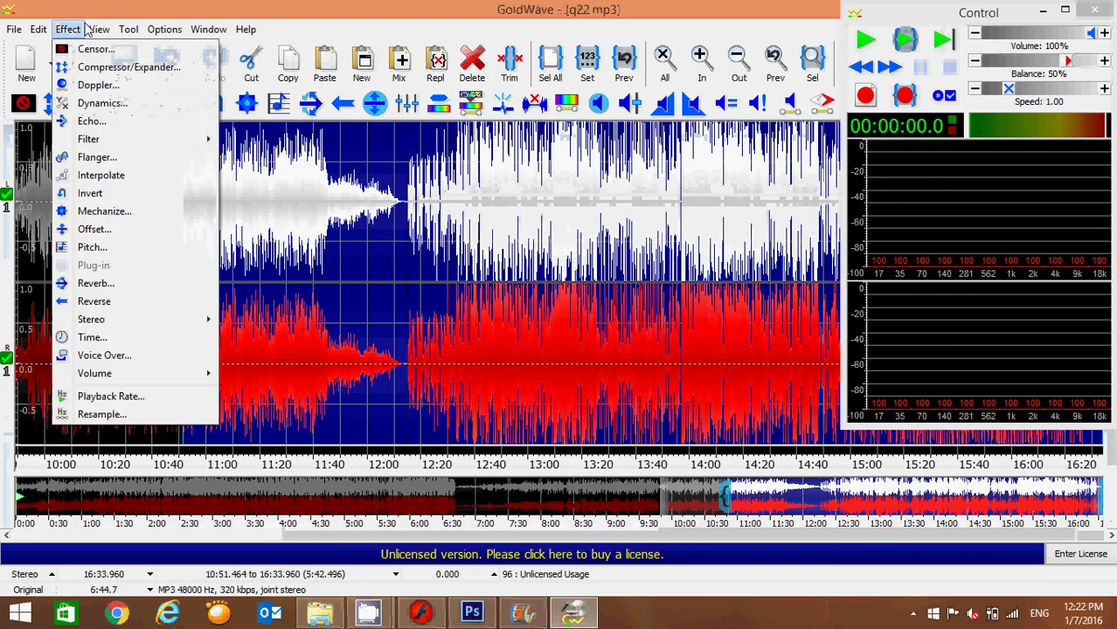
left_click(111, 121)
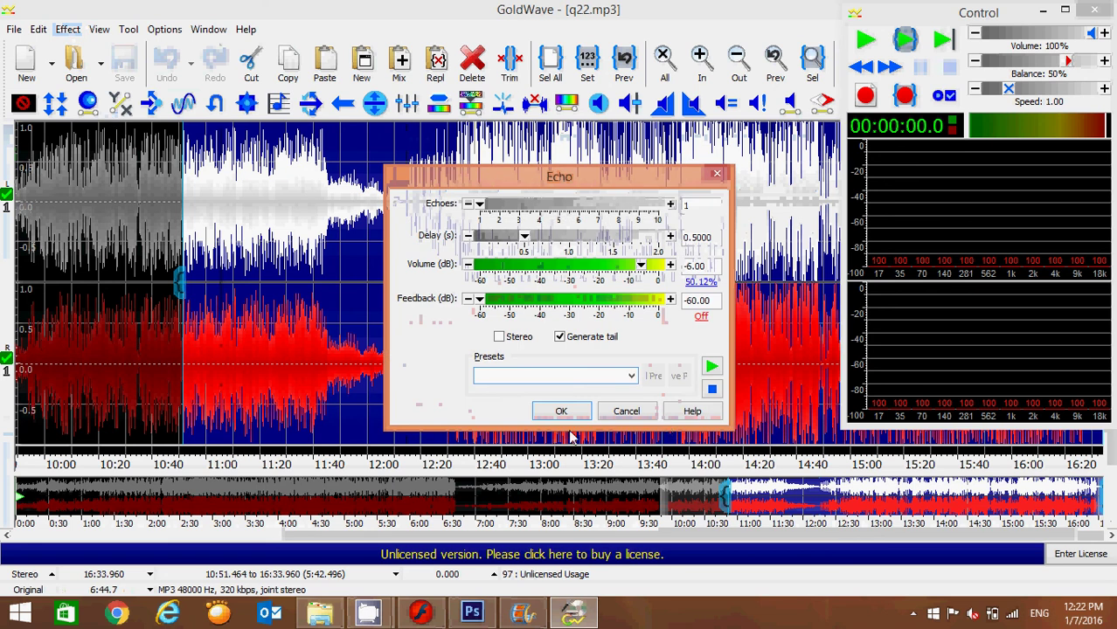
left_click(561, 411)
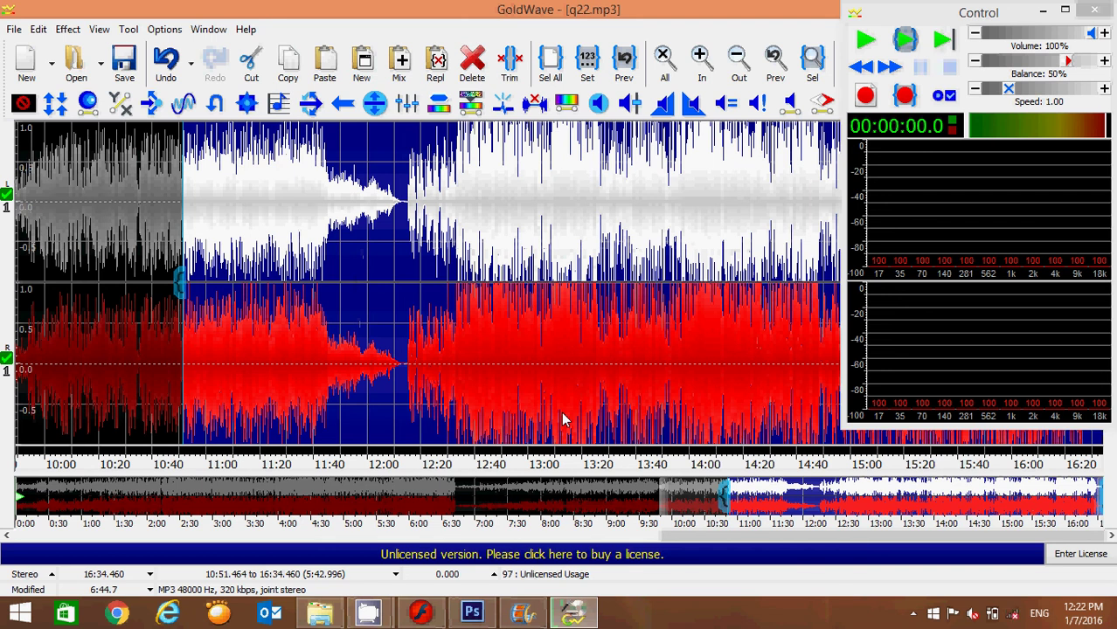
- Save the echoed sound as a new MP3 file named q33 in the Music folder
left_click(14, 29)
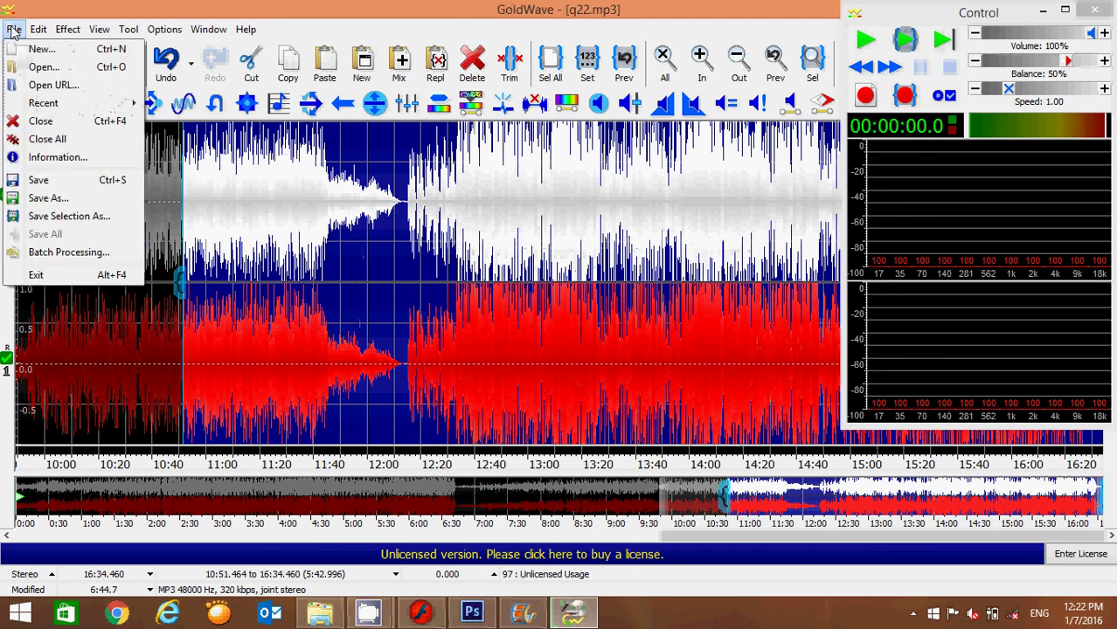
left_click(61, 199)
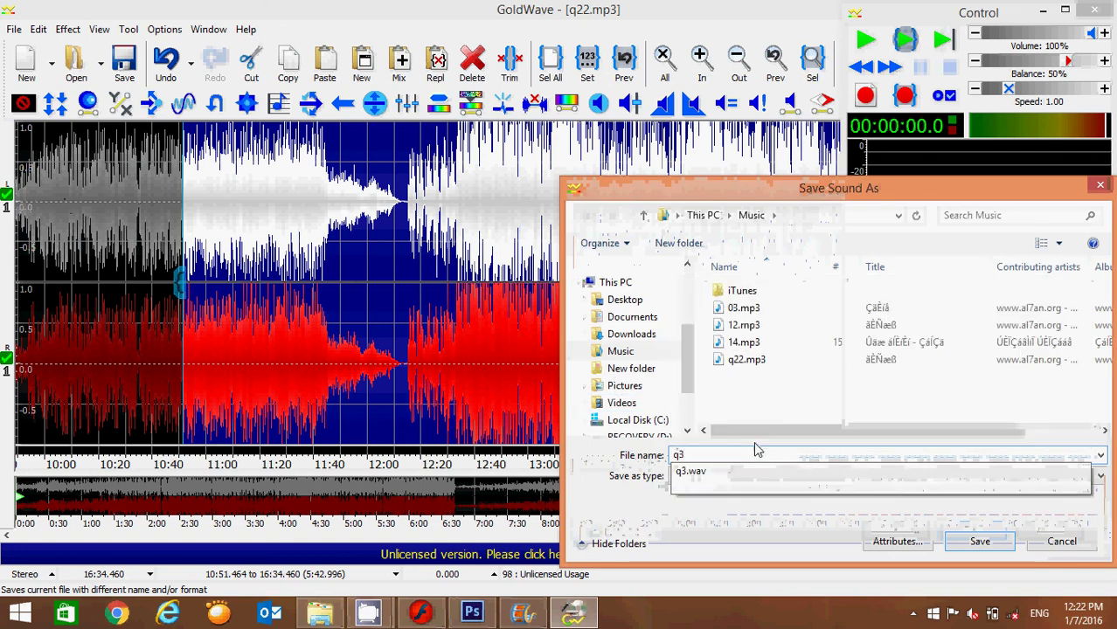
type("3")
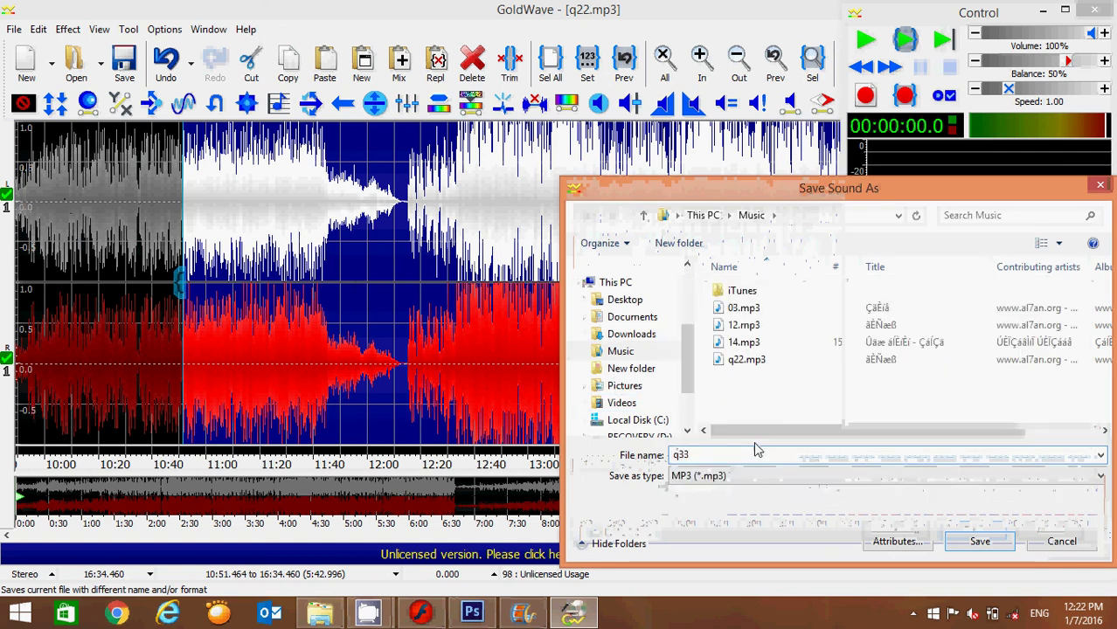
key("Return")
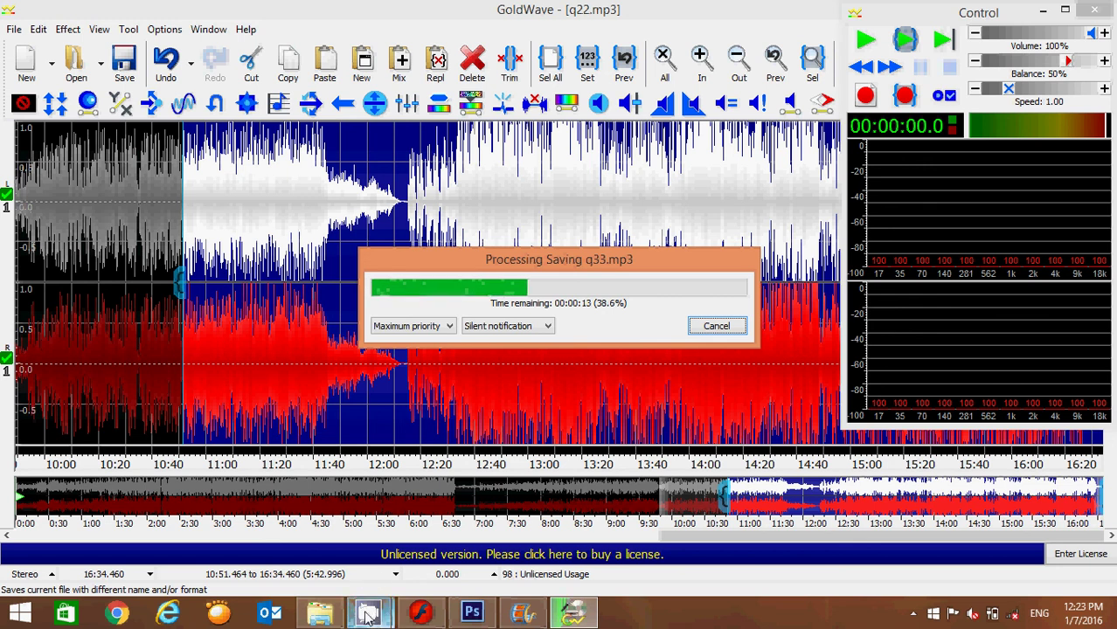
mouse_move(389, 616)
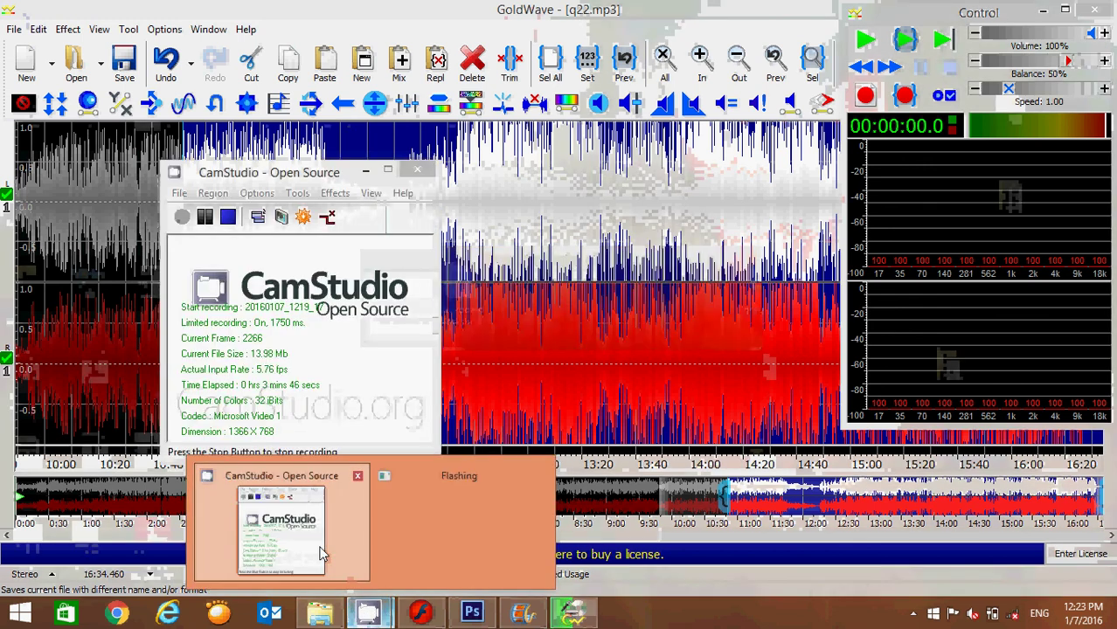
left_click(321, 553)
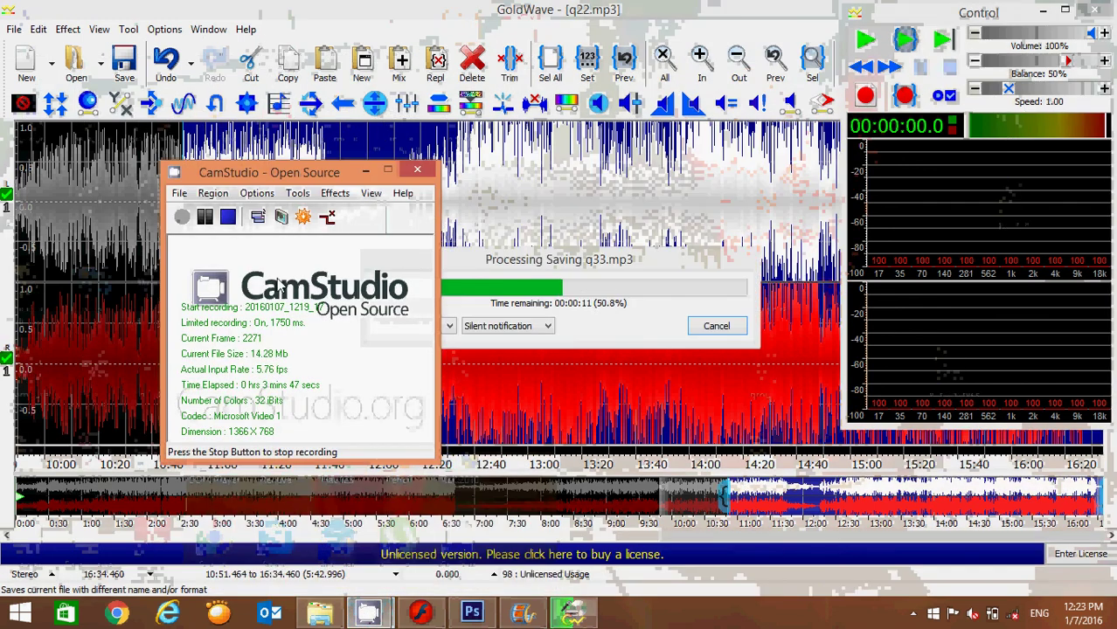